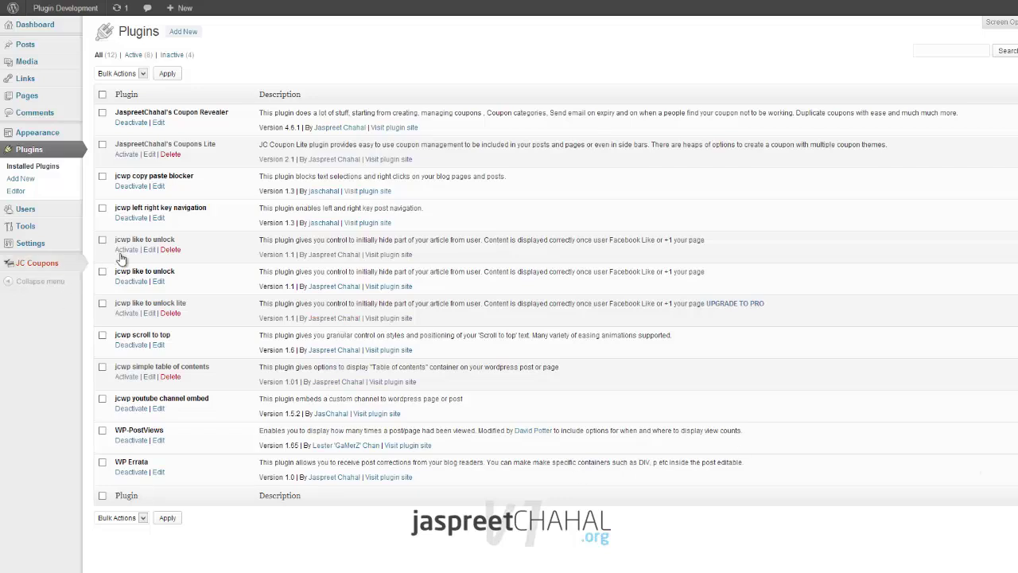
# Step: Highlight the JCWP Like to Unlock and Unlock Lite plugin names in the plugin list
pyautogui.moveTo(176, 239); pyautogui.dragTo(162, 239)
pyautogui.click(163, 240)
pyautogui.moveTo(162, 306); pyautogui.dragTo(187, 306)
pyautogui.click(189, 311)
pyautogui.moveTo(176, 273); pyautogui.dragTo(164, 272)
# Step: Open the JCWP Like to Unlock settings page and highlight the Facebook App Id value
pyautogui.moveTo(55, 244)
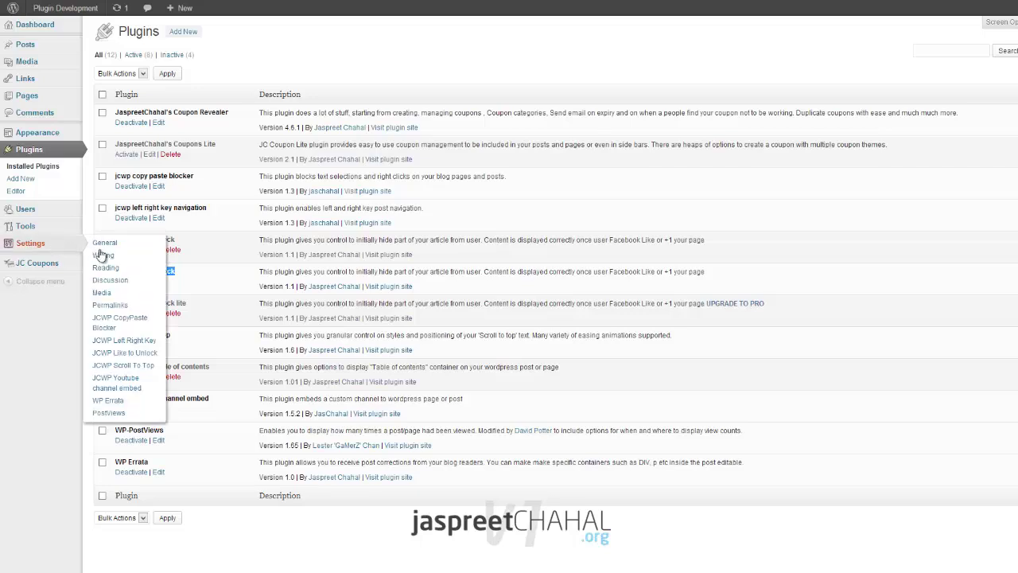
pyautogui.click(135, 353)
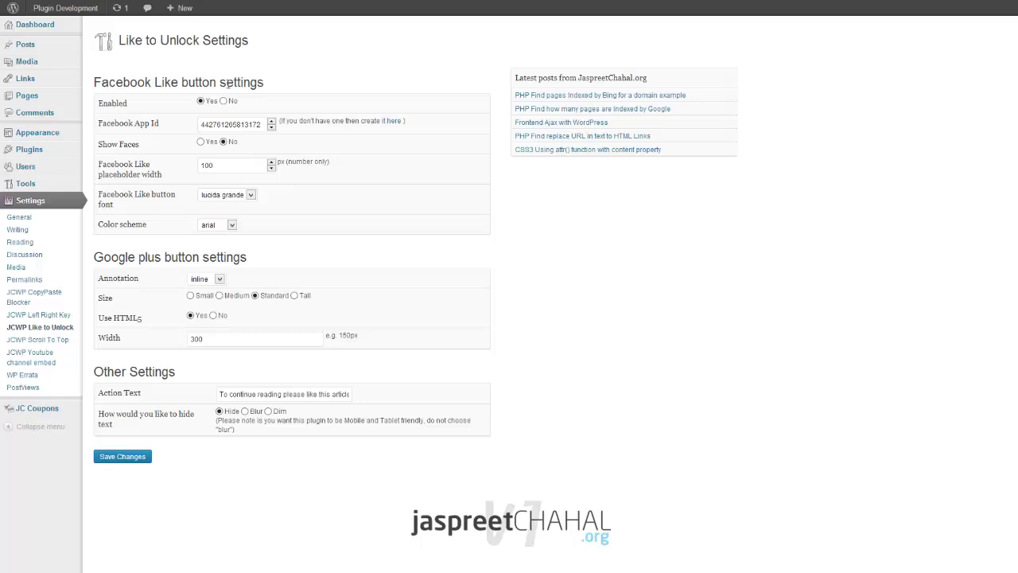
pyautogui.moveTo(200, 124); pyautogui.dragTo(274, 132)
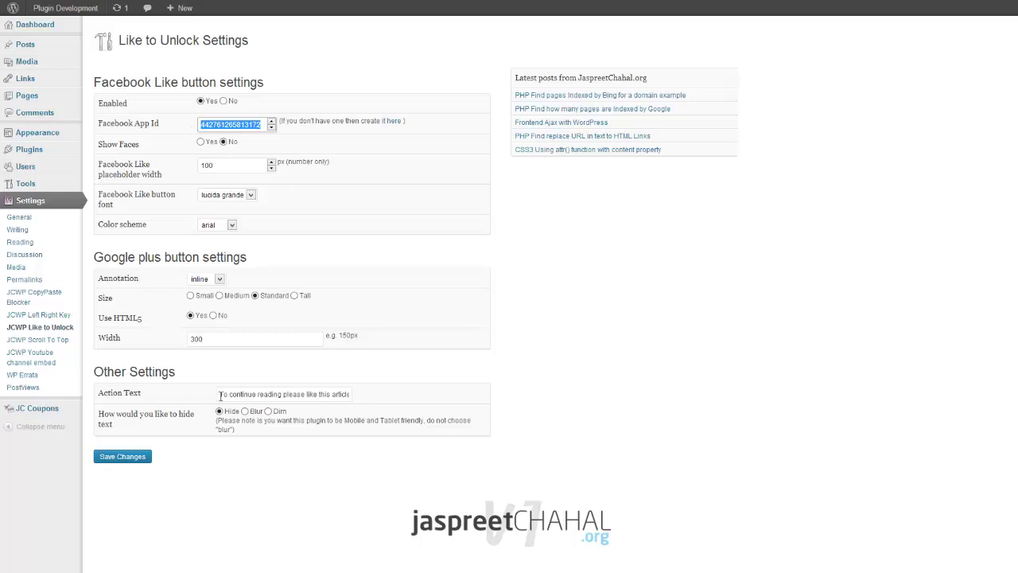
# Step: Review the full Action Text value in the Like to Unlock settings
pyautogui.moveTo(220, 395); pyautogui.dragTo(174, 402)
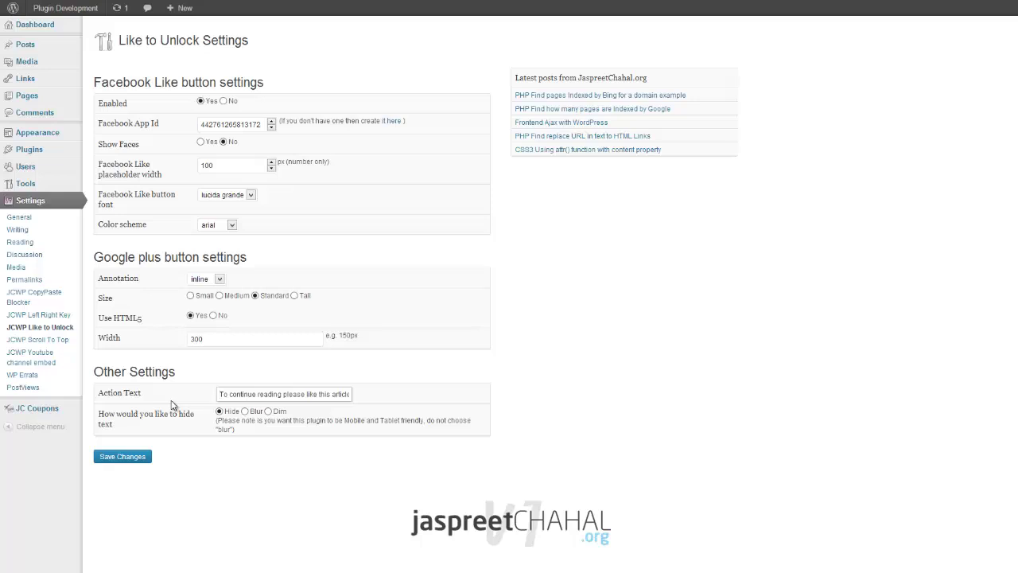
pyautogui.moveTo(342, 395); pyautogui.dragTo(374, 395)
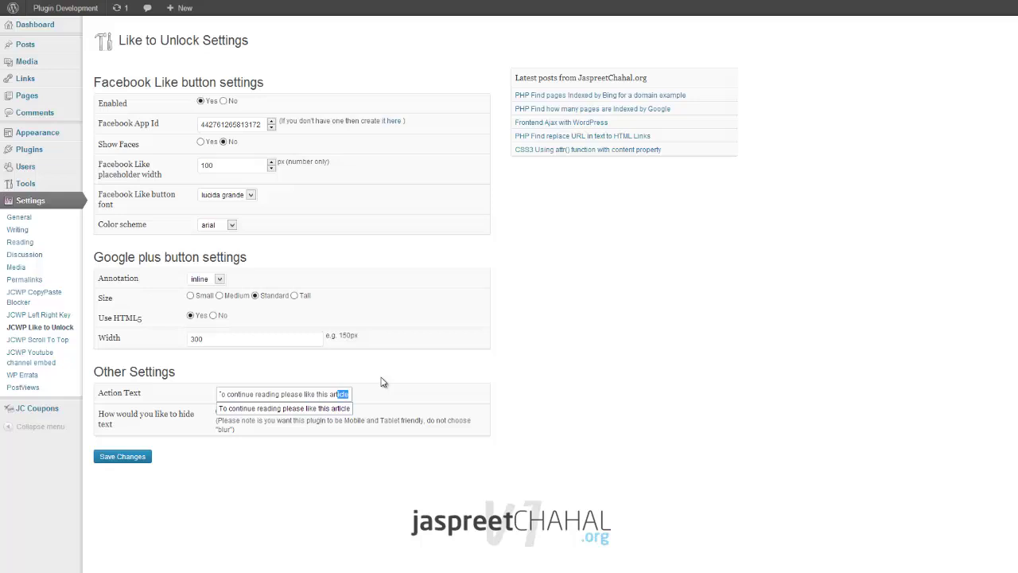
pyautogui.click(388, 374)
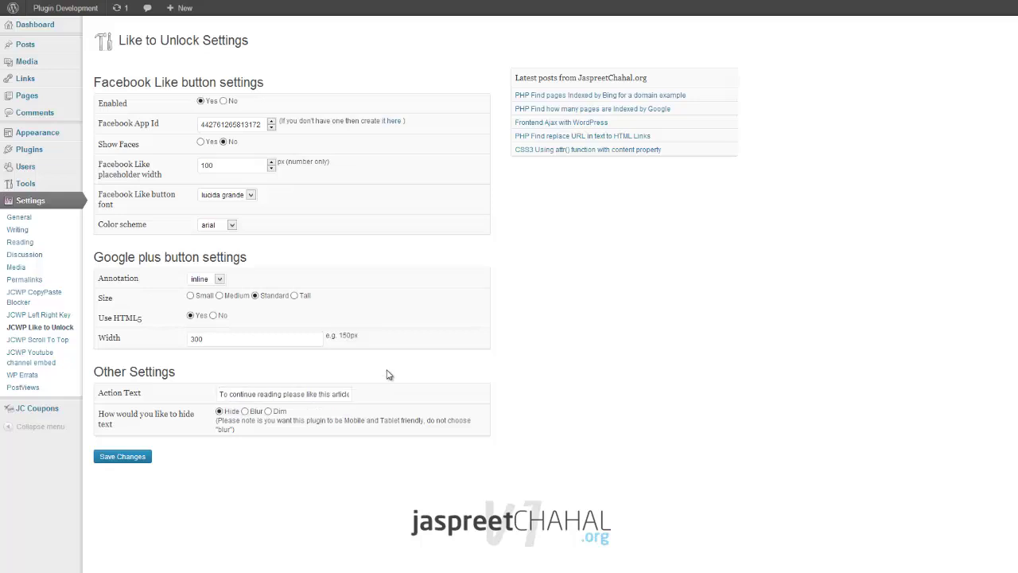
# Step: Switch the hide-text option from Hide to Blur and save the settings
pyautogui.moveTo(115, 430); pyautogui.dragTo(98, 412)
pyautogui.click(123, 430)
pyautogui.click(245, 411)
pyautogui.click(125, 456)
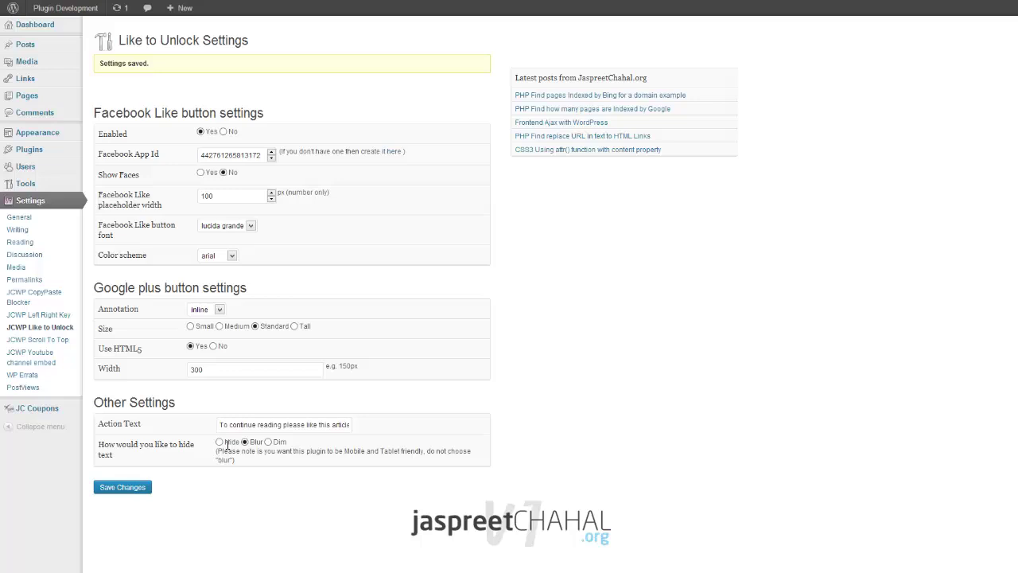
# Step: Start a new post titled 'Test post'
pyautogui.moveTo(47, 44)
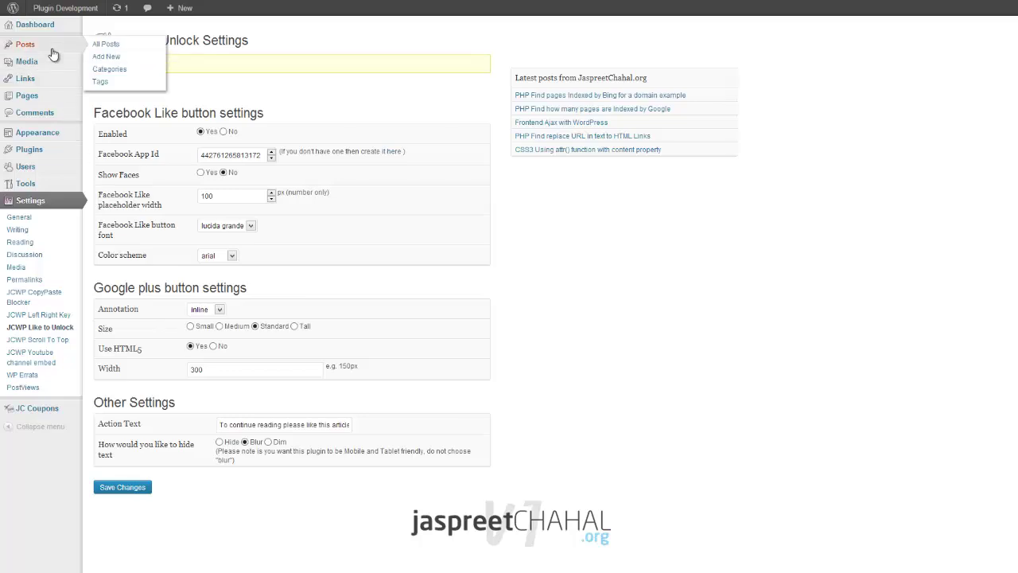
pyautogui.click(119, 62)
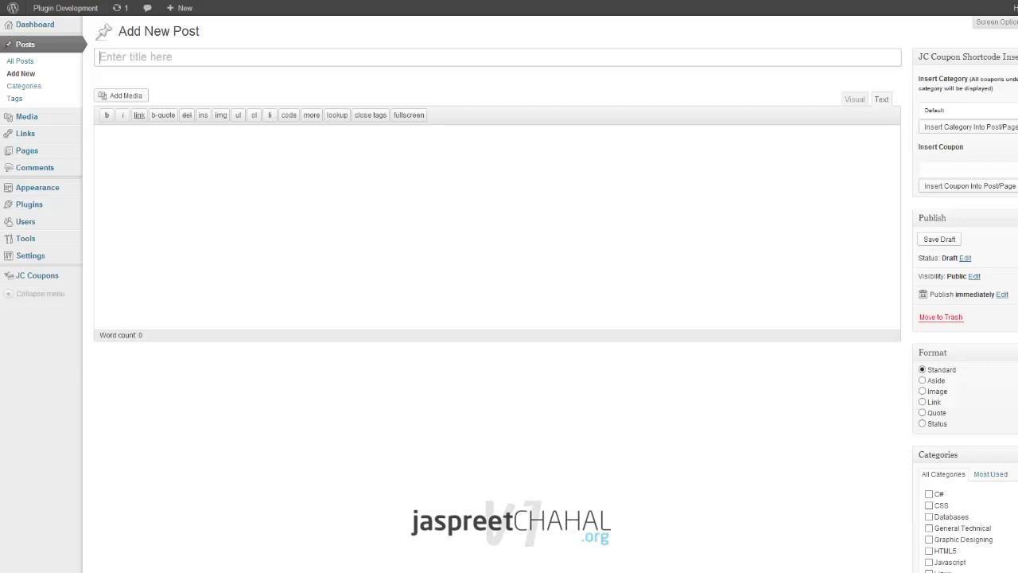
pyautogui.write('Test post')
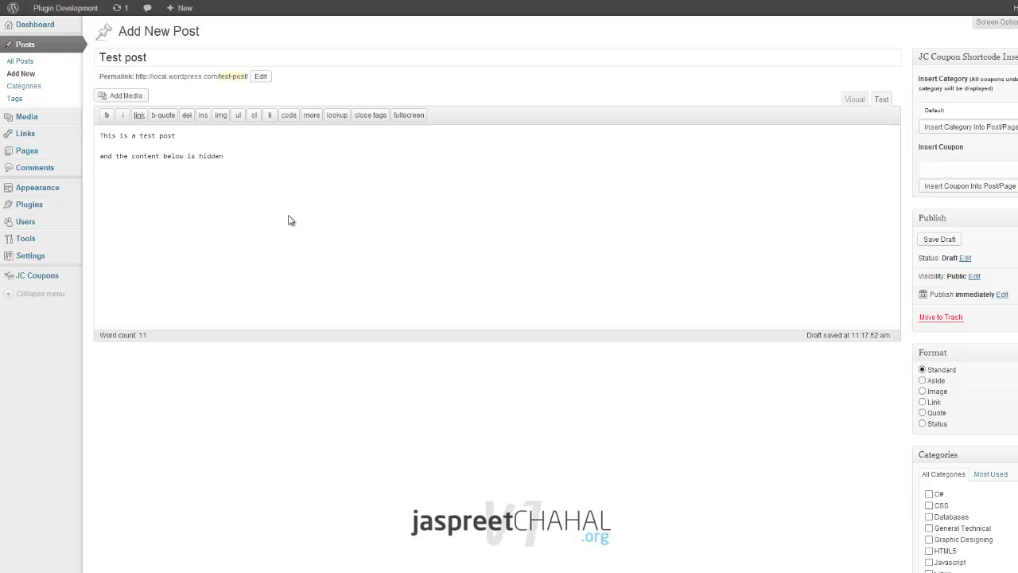
# Step: Write the body lines 'This is suppose to be blurred', 'cheers' and 'I hope you like this plugin' with blank lines
pyautogui.write('This is suppose to be blurred')
pyautogui.press('Return')
pyautogui.press('Return')
pyautogui.write('cheers')
pyautogui.press('Return')
pyautogui.press('Return')
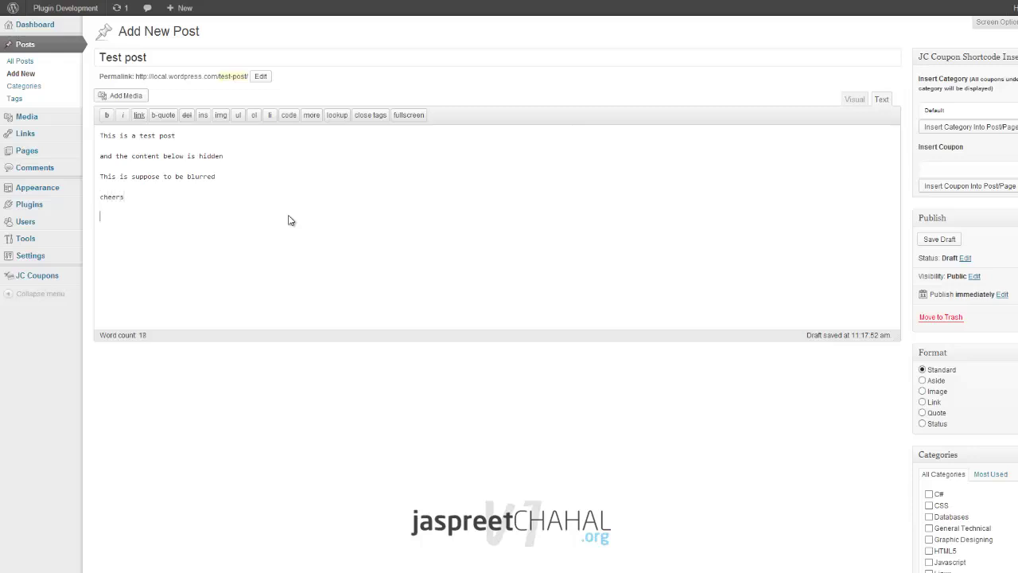
pyautogui.write('I hope you like this plugin')
pyautogui.press('Up')
pyautogui.press('Up')
pyautogui.press('Up')
pyautogui.press('Up')
pyautogui.press('Up')
pyautogui.press('Return')
pyautogui.press('Down')
pyautogui.press('Down')
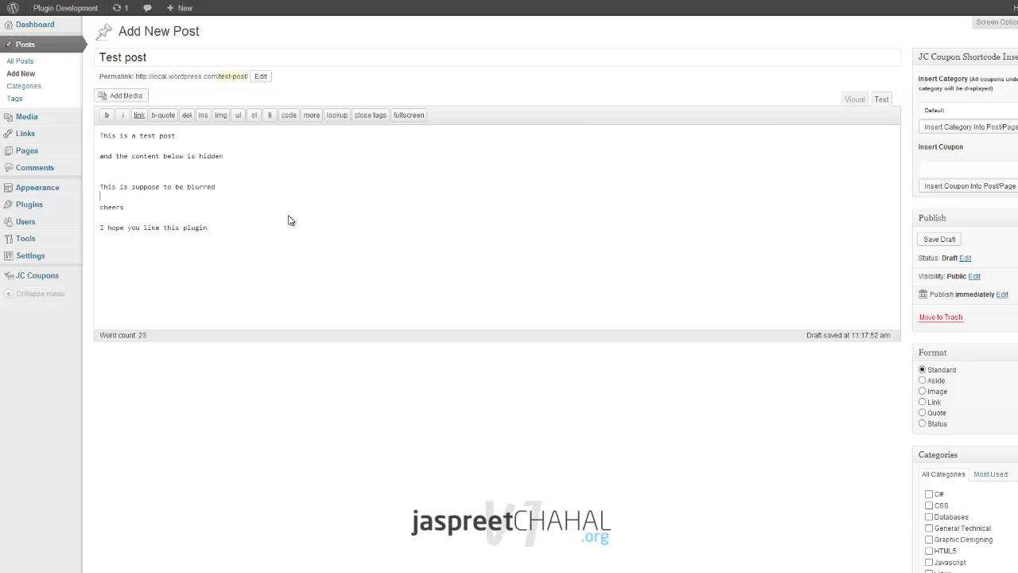
pyautogui.press('Return')
# Step: Wrap 'This is suppose to be blurred' in [ltu] and [/ltu] tags and publish the post
pyautogui.press('Up')
pyautogui.press('Up')
pyautogui.press('Up')
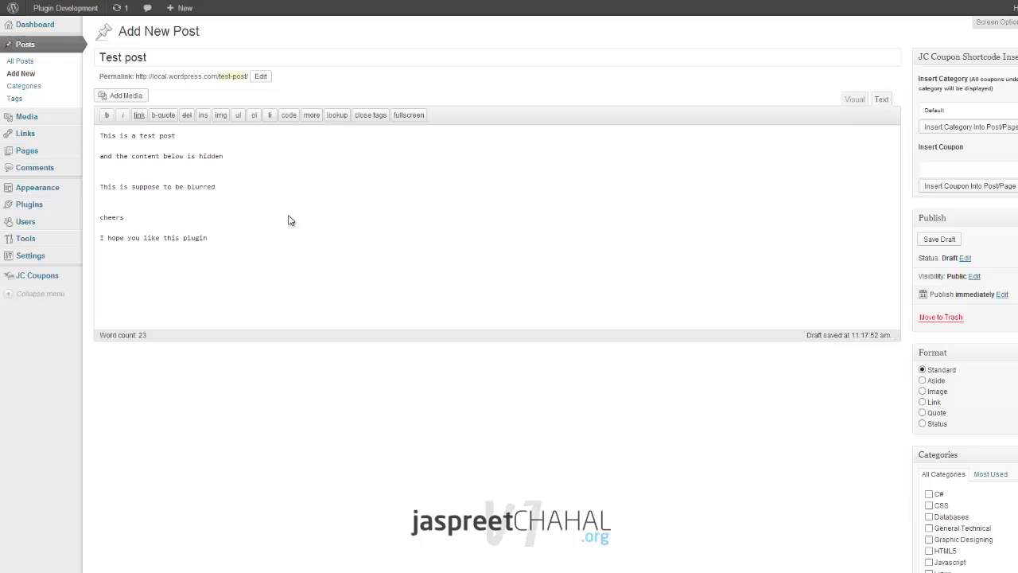
pyautogui.write('[]')
pyautogui.write('blu')
pyautogui.hotkey('shift', 'Left')
pyautogui.hotkey('shift', 'Left')
pyautogui.hotkey('shift', 'Left')
pyautogui.write('/ltu')
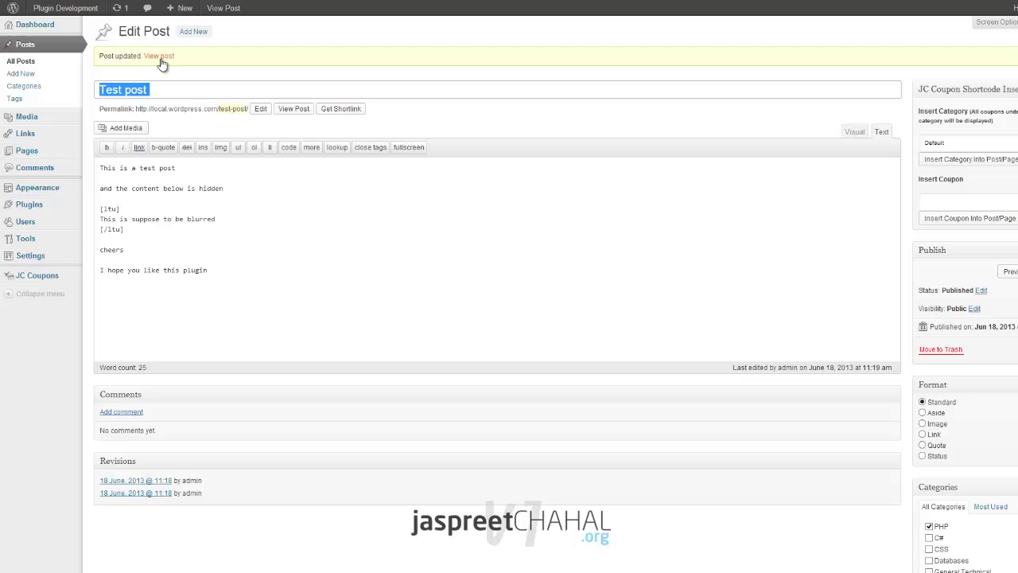
pyautogui.click(162, 62)
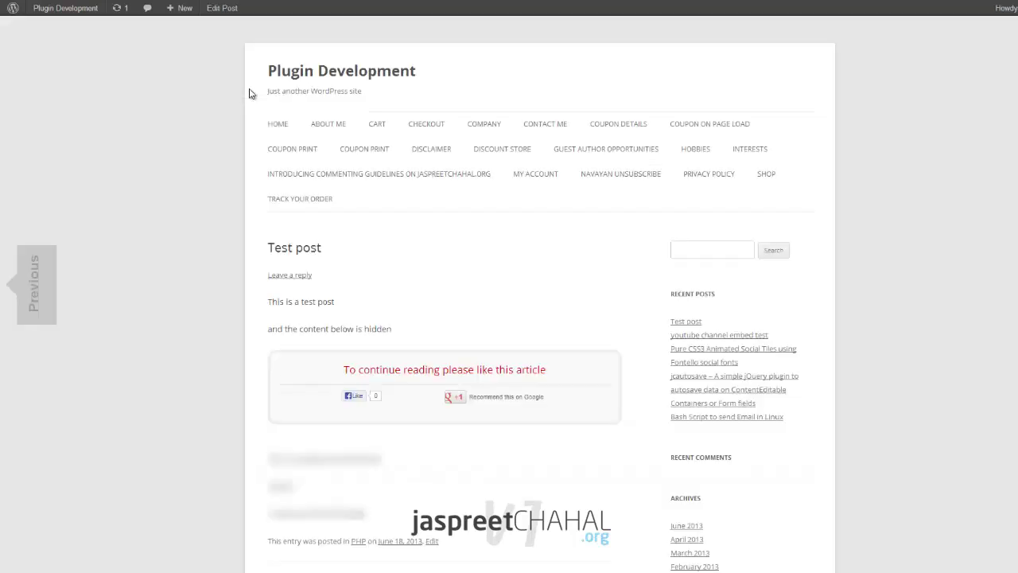
# Step: Scroll down the published Test post and back up to the blurred text under the like box
pyautogui.scroll(-2, 466, 265)
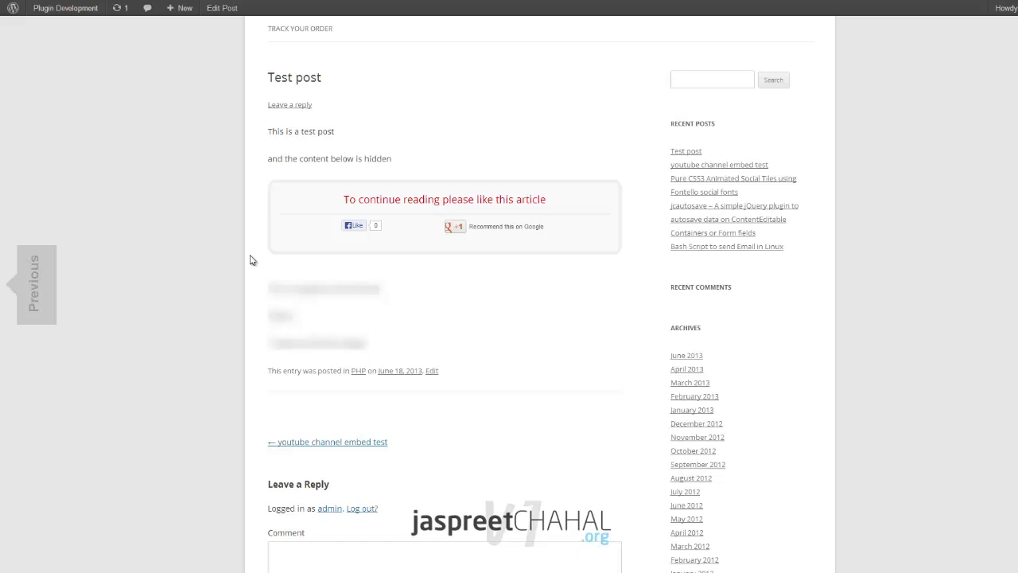
pyautogui.scroll(3, 253, 295)
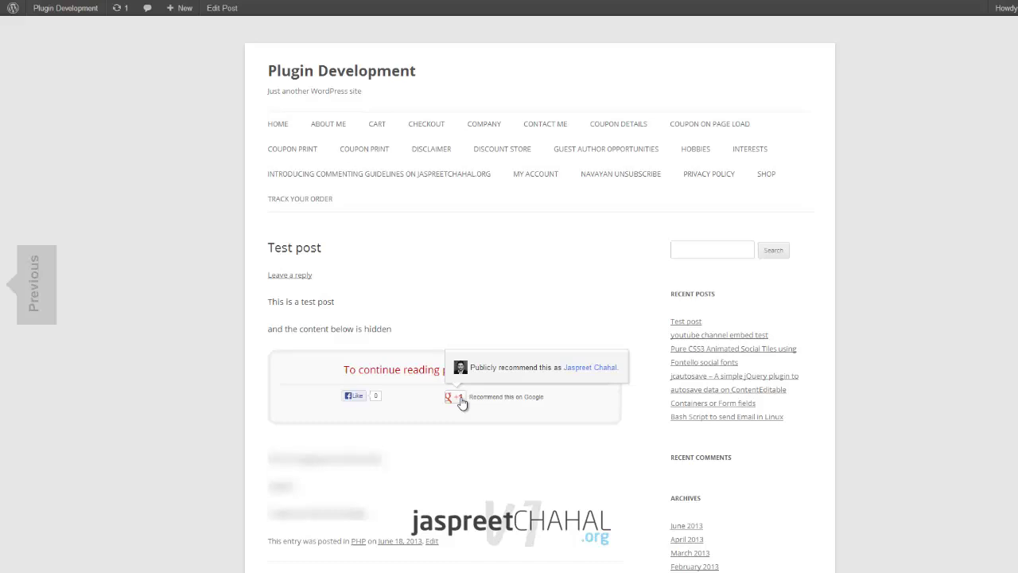
# Step: Like the article with the Facebook Like button to unlock the blurred text
pyautogui.click(354, 398)
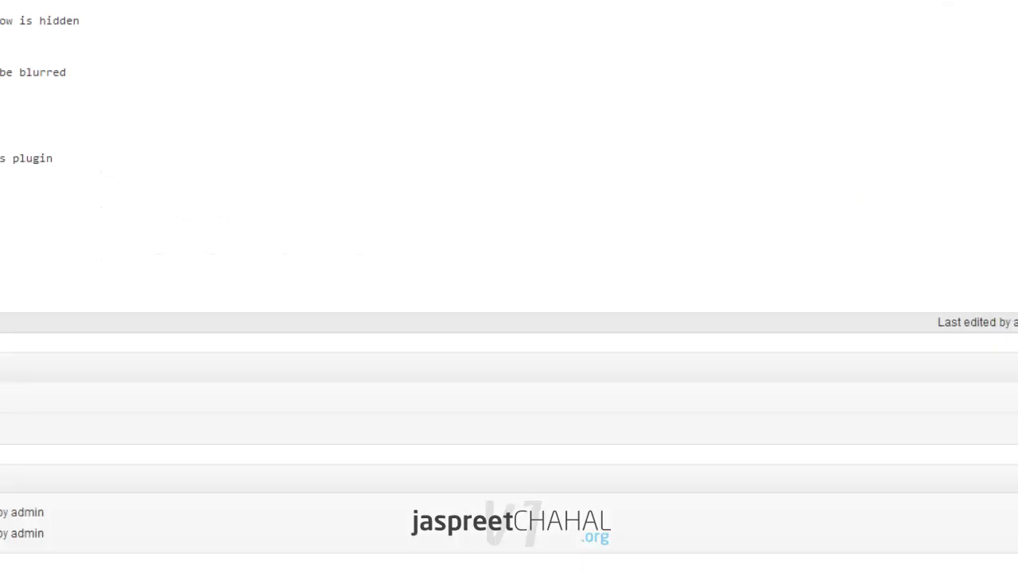
# Step: Add blank lines around the blurred sentence inside the [ltu] tags and above 'cheers'
pyautogui.moveTo(253, 244); pyautogui.dragTo(208, 245)
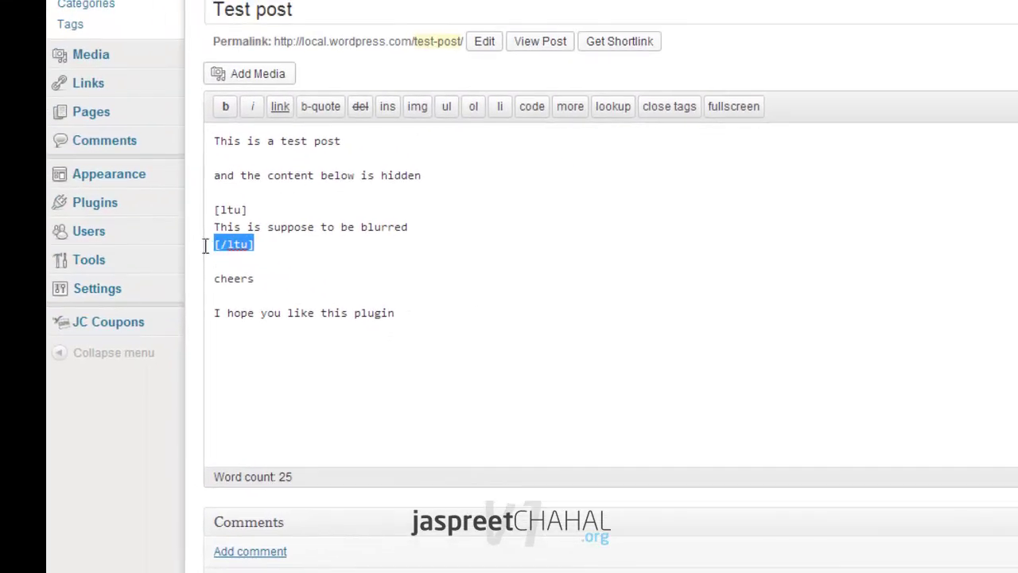
pyautogui.moveTo(278, 243); pyautogui.dragTo(208, 251)
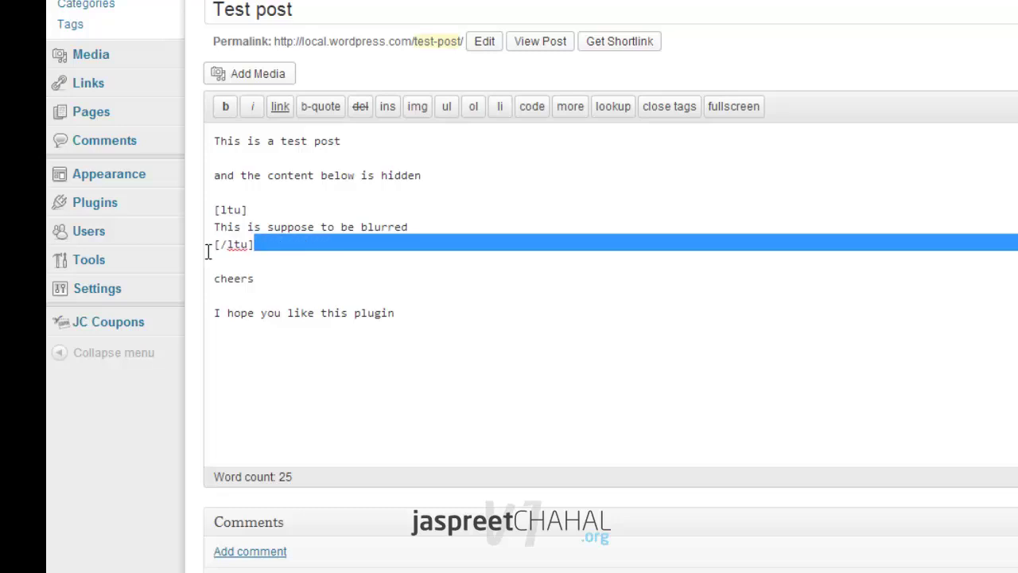
pyautogui.click(208, 252)
pyautogui.press('Up')
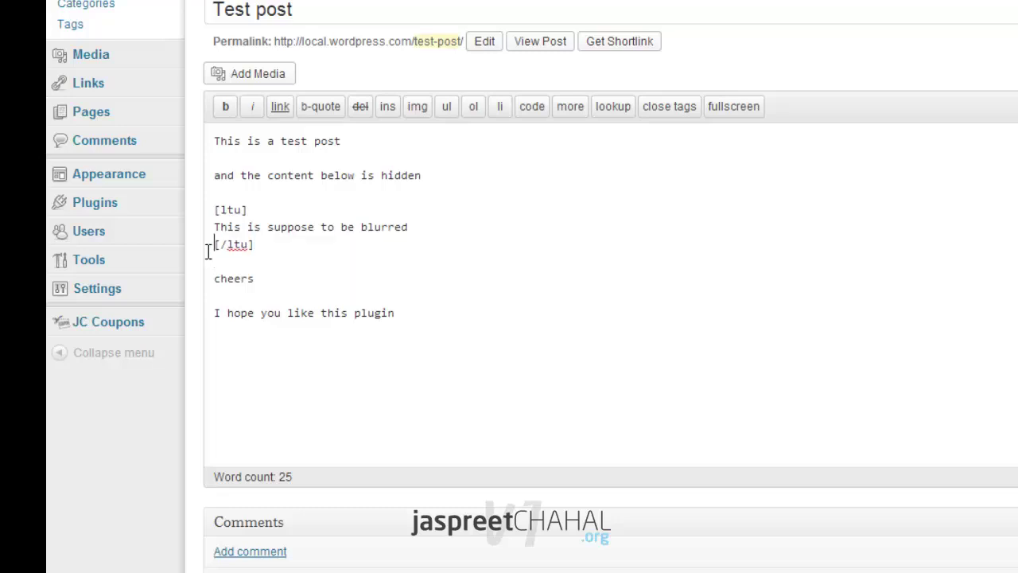
pyautogui.press('Return')
pyautogui.press('Up')
pyautogui.press('Up')
pyautogui.press('Return')
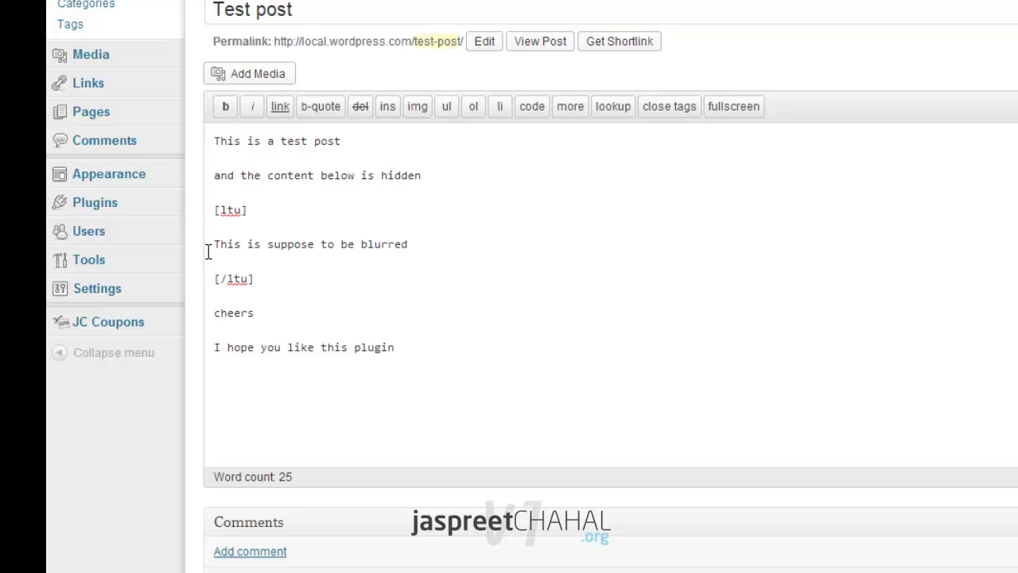
pyautogui.press('Down')
pyautogui.press('Down')
pyautogui.press('Down')
pyautogui.press('Return')
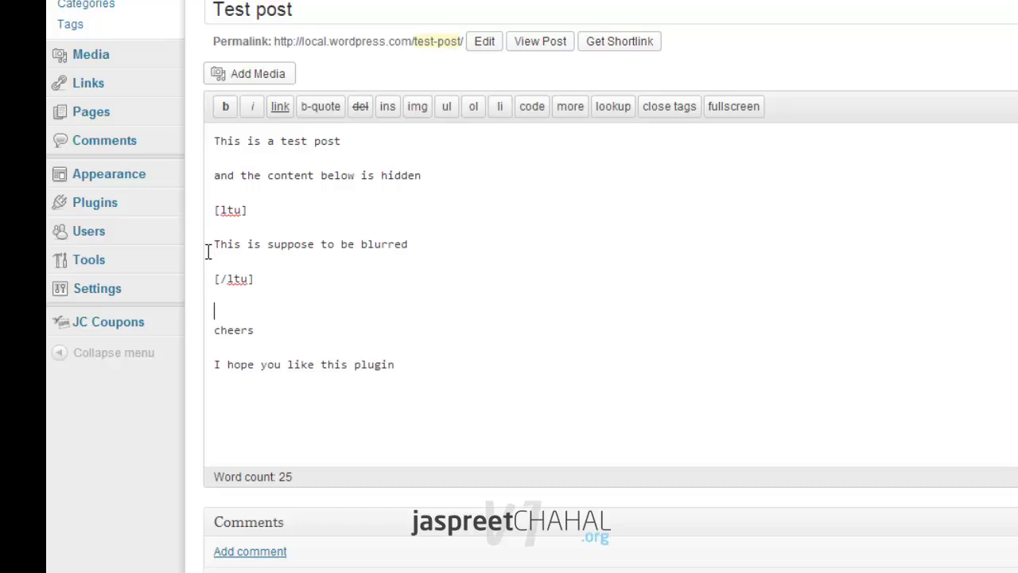
pyautogui.press('Up')
pyautogui.press('Up')
# Step: Check the opening [ltu] tag and place the cursor below the blurred sentence
pyautogui.press('End')
pyautogui.press('Up')
pyautogui.press('Up')
pyautogui.press('Up')
pyautogui.press('Up')
pyautogui.click(436, 232)
pyautogui.hotkey('shift', 'Tab')
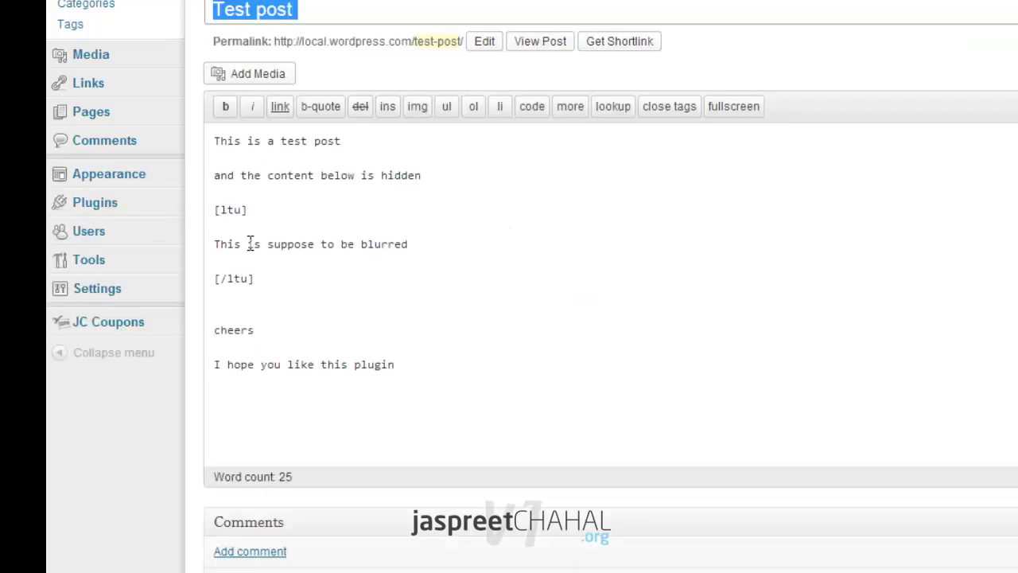
pyautogui.moveTo(260, 211); pyautogui.dragTo(459, 254)
pyautogui.click(449, 253)
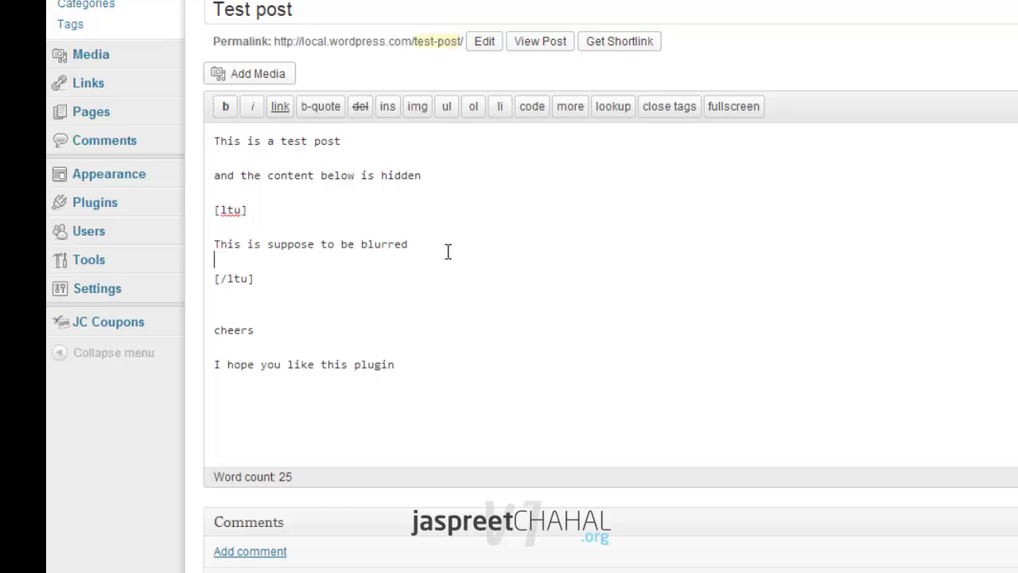